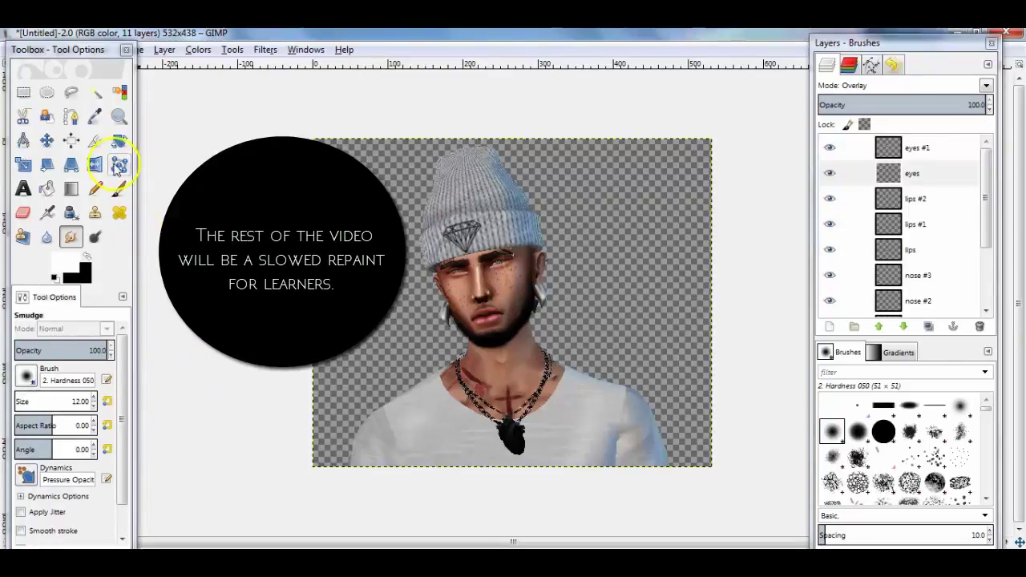
# Zoom in on the face, add a new eyes layer, and begin a freehand eye selection
pyautogui.click(118, 116)
pyautogui.click(469, 270)
pyautogui.click(830, 326)
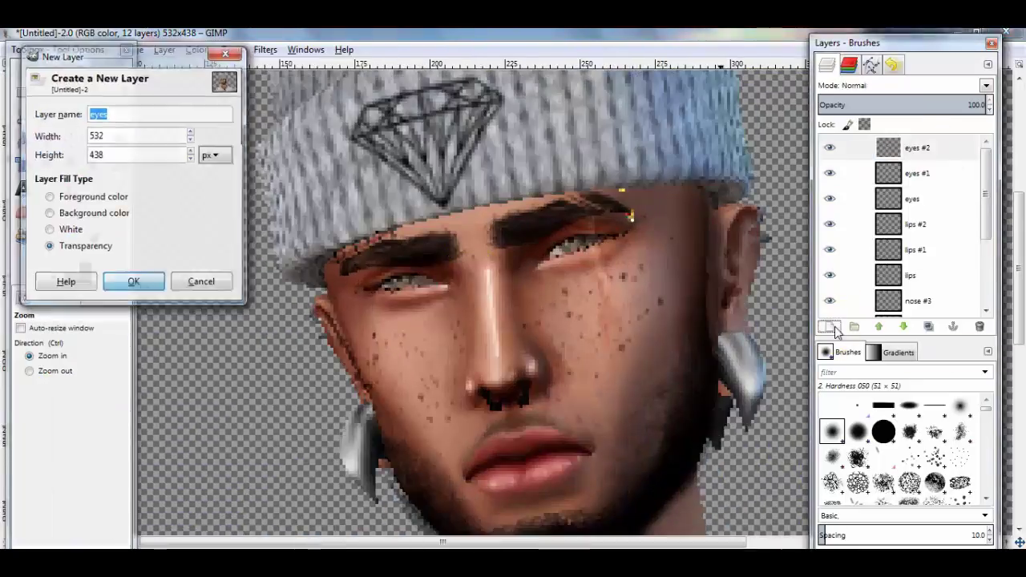
pyautogui.press('Escape')
pyautogui.click(524, 256)
pyautogui.click(70, 92)
pyautogui.click(551, 262)
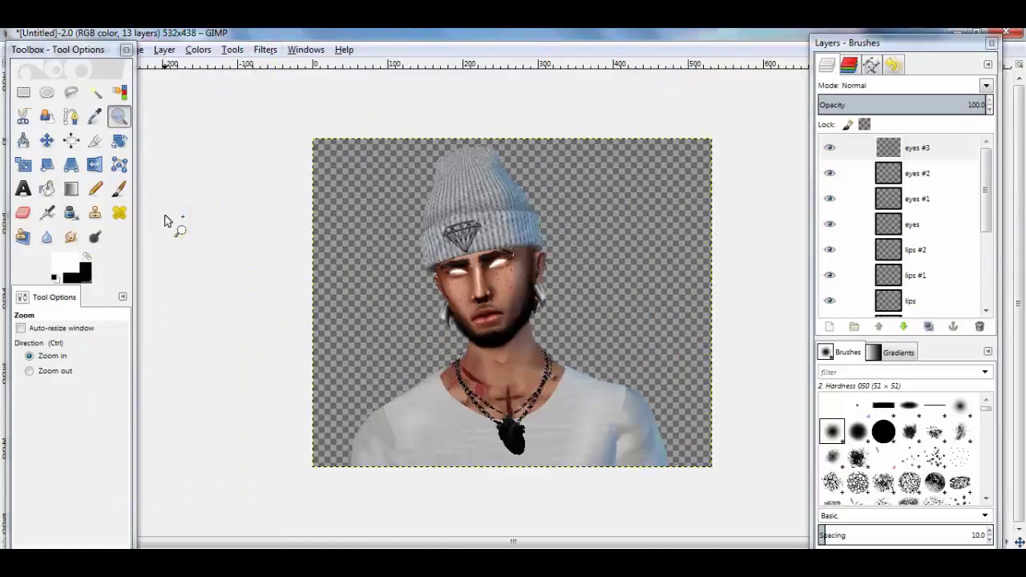
# Smudge the face, sample a skin tone, and select the Face Cover layer
pyautogui.click(466, 290)
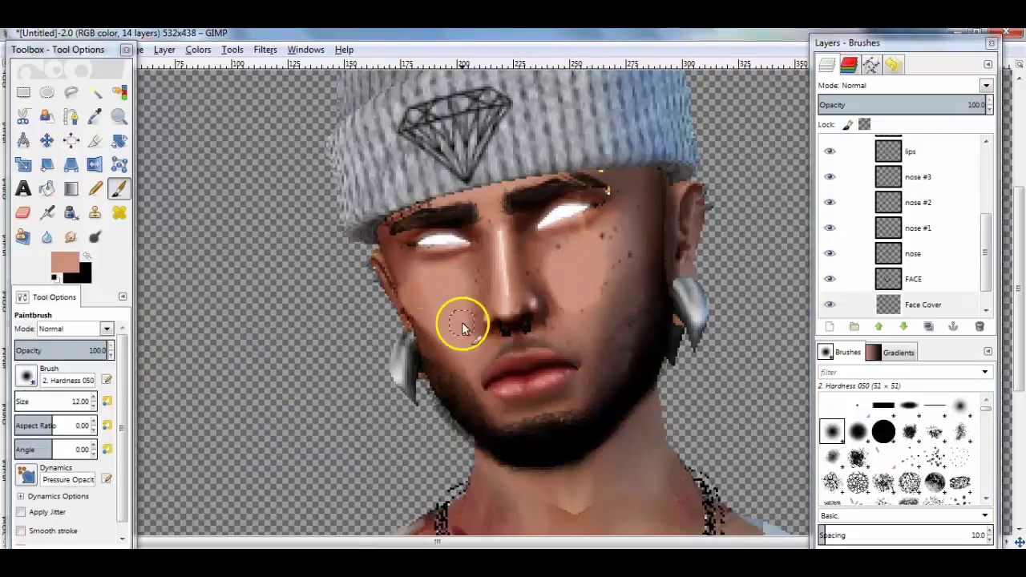
pyautogui.press('s')
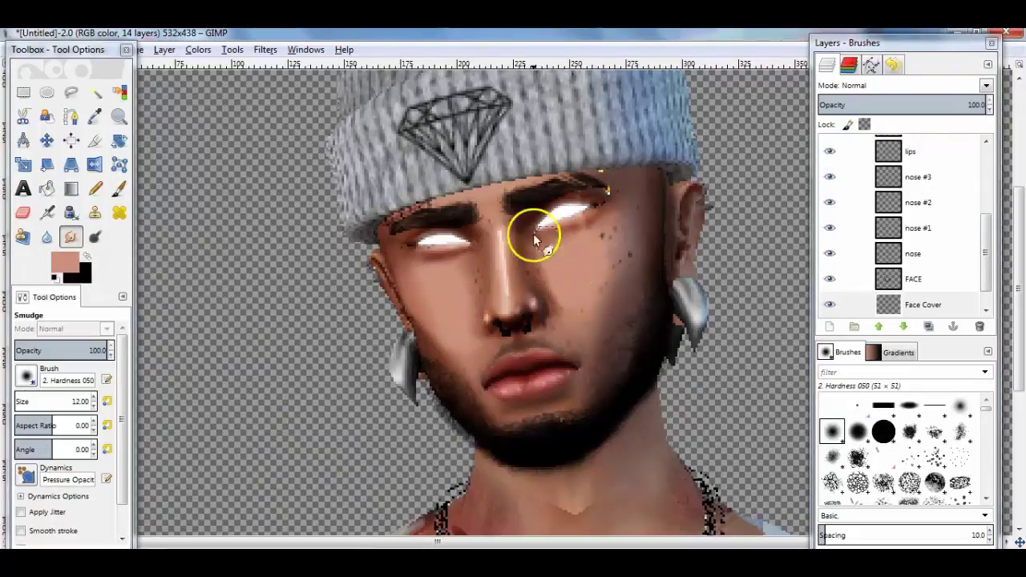
pyautogui.press('o')
pyautogui.click(618, 248)
pyautogui.click(841, 281)
# Smudge the skin on Face Cover and pick a lighter skin tone to paint
pyautogui.press('s')
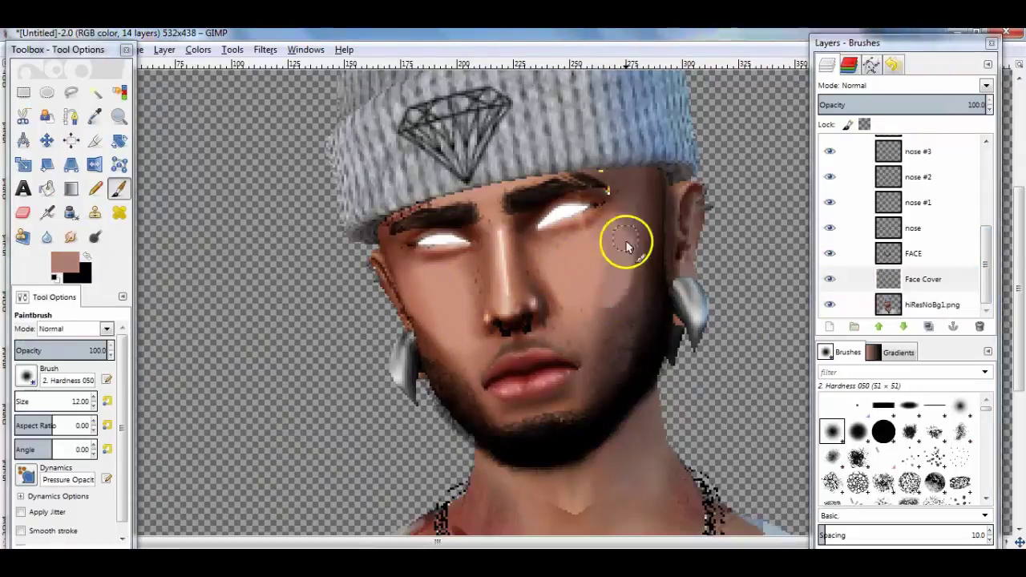
pyautogui.hotkey('shift', 'c')
pyautogui.press('s')
pyautogui.press('p')
pyautogui.keyDown('ctrl'); pyautogui.click(556, 303); pyautogui.keyUp('ctrl')
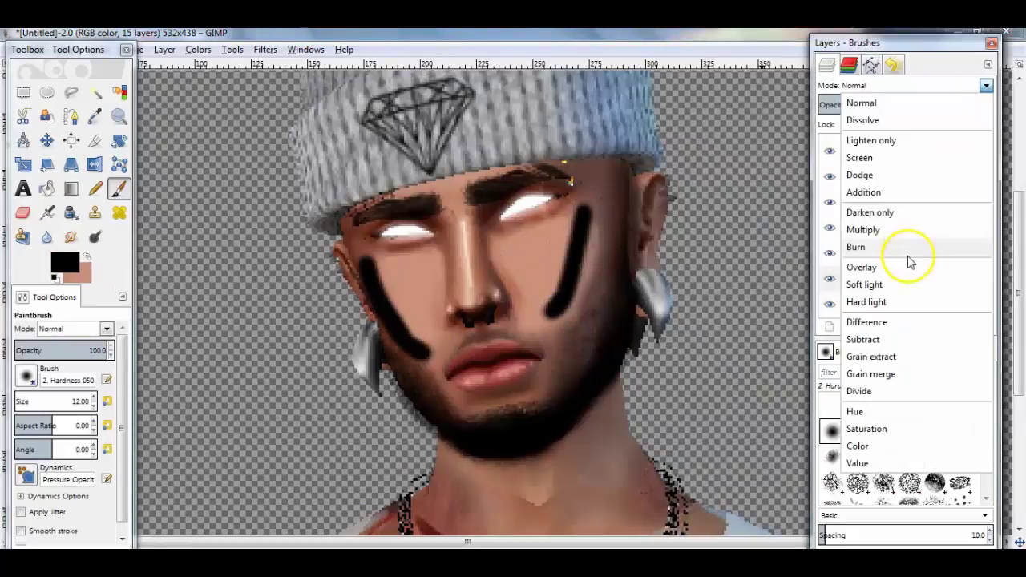
# Set the cheek strokes to Overlay, smudge them, and desaturate the lighter highlights
pyautogui.click(897, 267)
pyautogui.moveTo(594, 220); pyautogui.dragTo(568, 337)
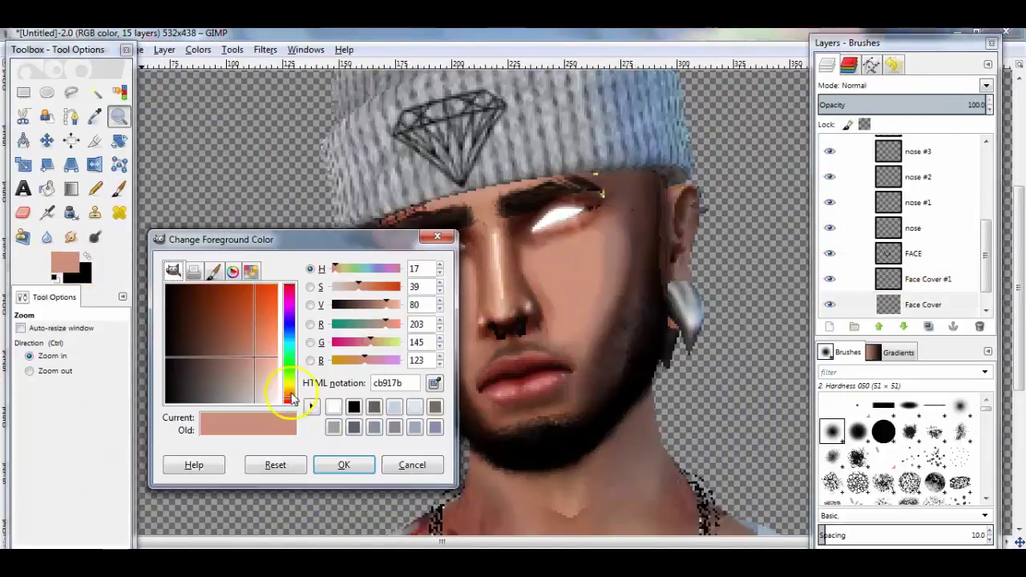
pyautogui.click(344, 467)
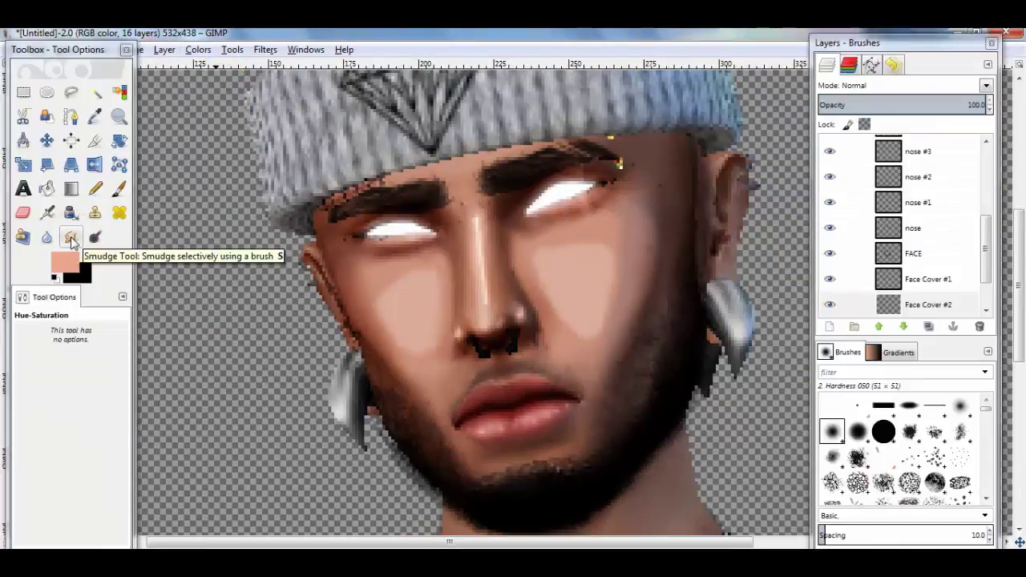
pyautogui.click(47, 237)
# Zoom out, zoom back in on the face, and start a new beard layer
pyautogui.scroll(-3, 523, 307)
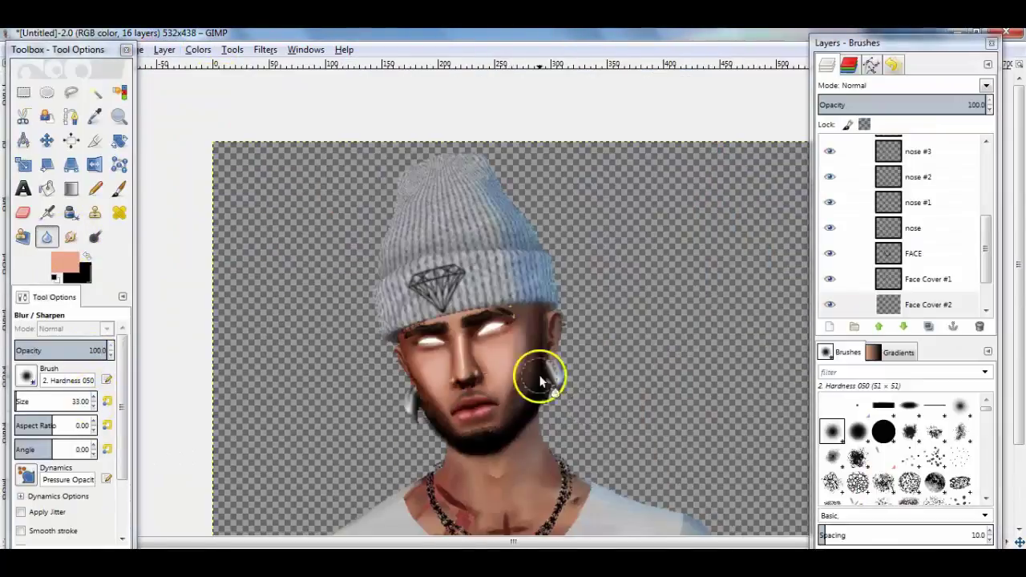
pyautogui.press('-')
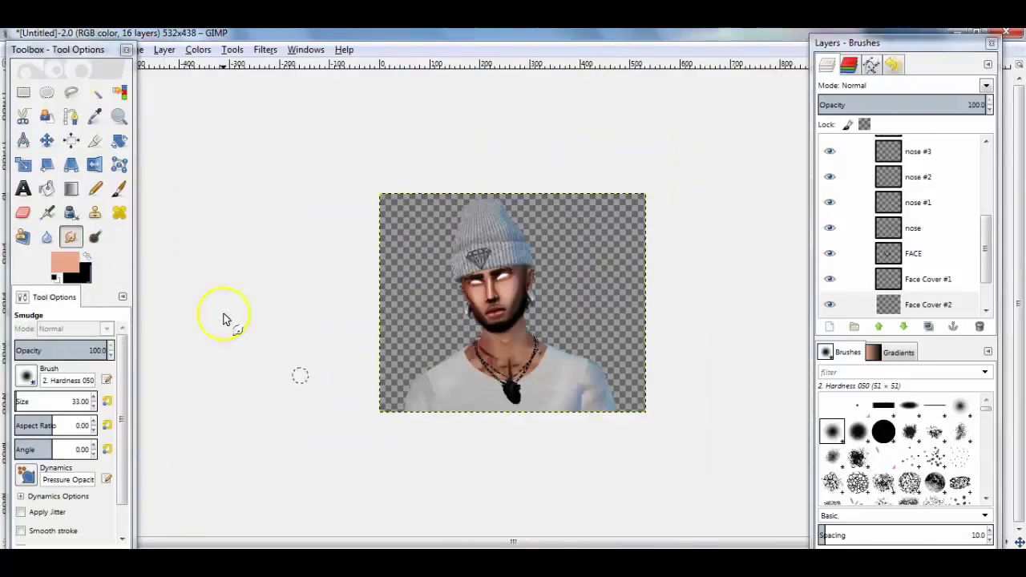
pyautogui.press('z')
pyautogui.click(469, 291)
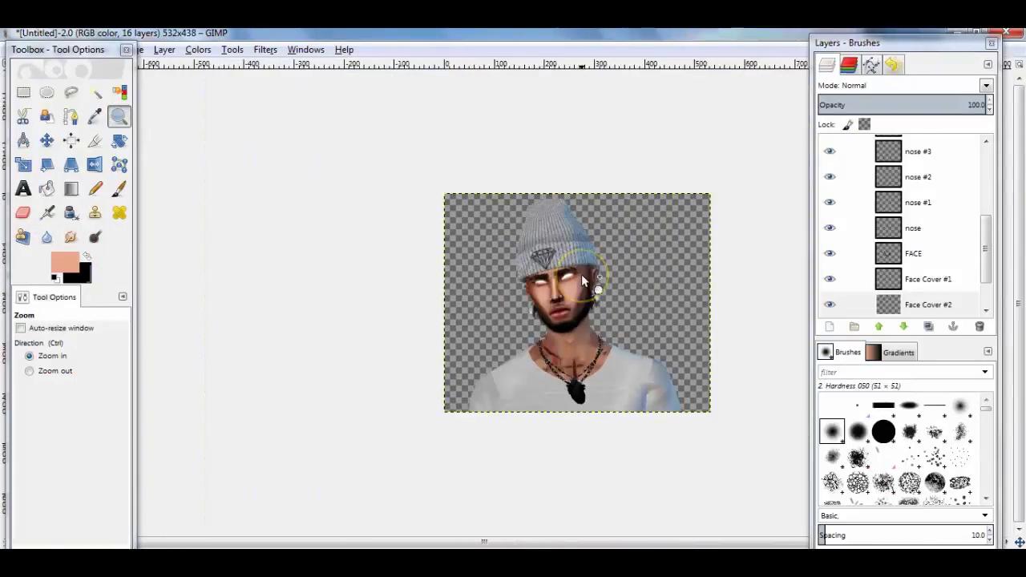
pyautogui.click(581, 274)
# Create a new layer named 'beard' and switch to the paintbrush
pyautogui.hotkey('ctrl', 'shift', 'n')
pyautogui.write('beard')
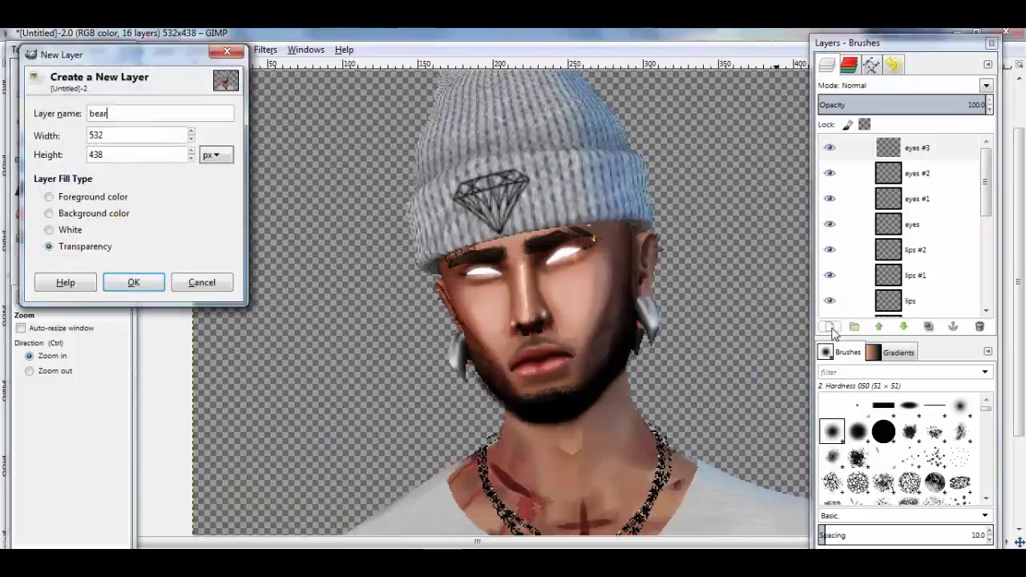
pyautogui.press('Return')
pyautogui.press('p')
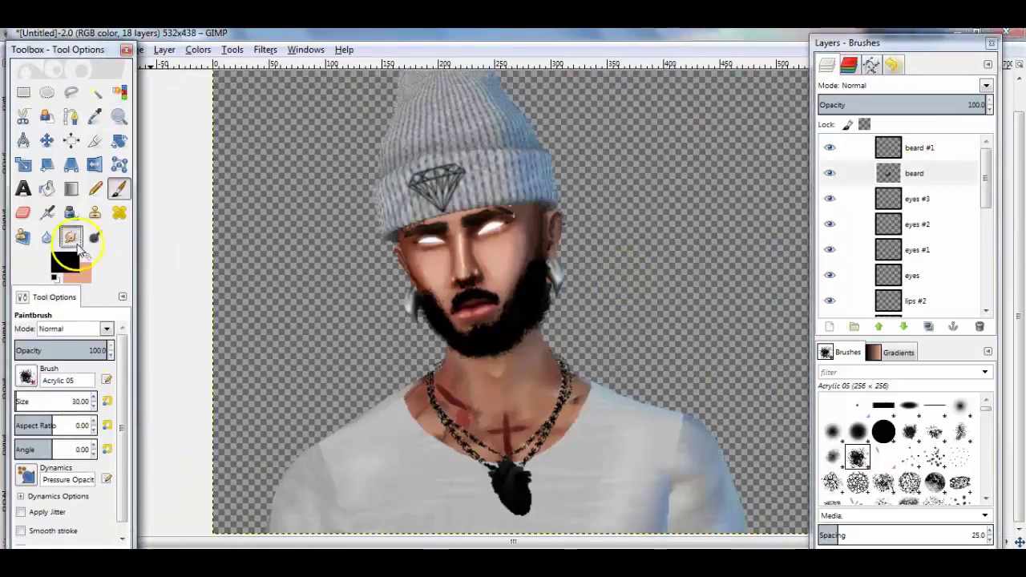
# Smudge the beard edges and erase stray paint, working across both beard layers
pyautogui.click(76, 244)
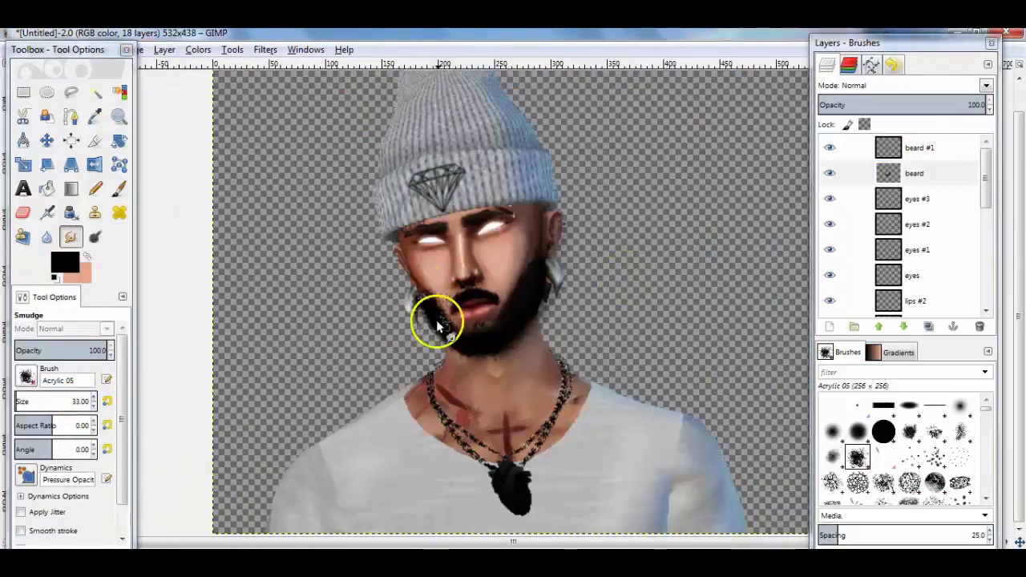
pyautogui.click(23, 212)
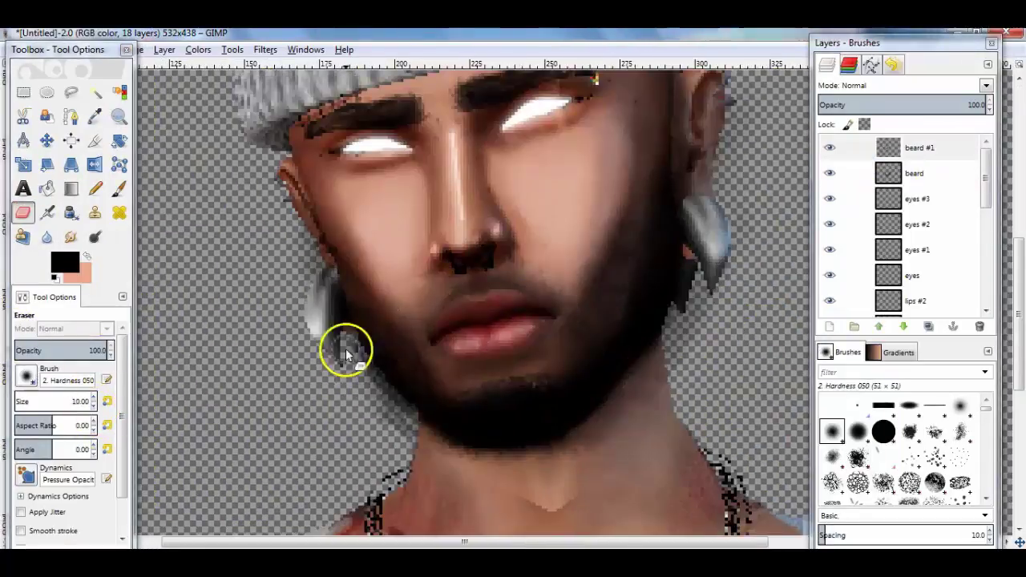
pyautogui.press('pagedown')
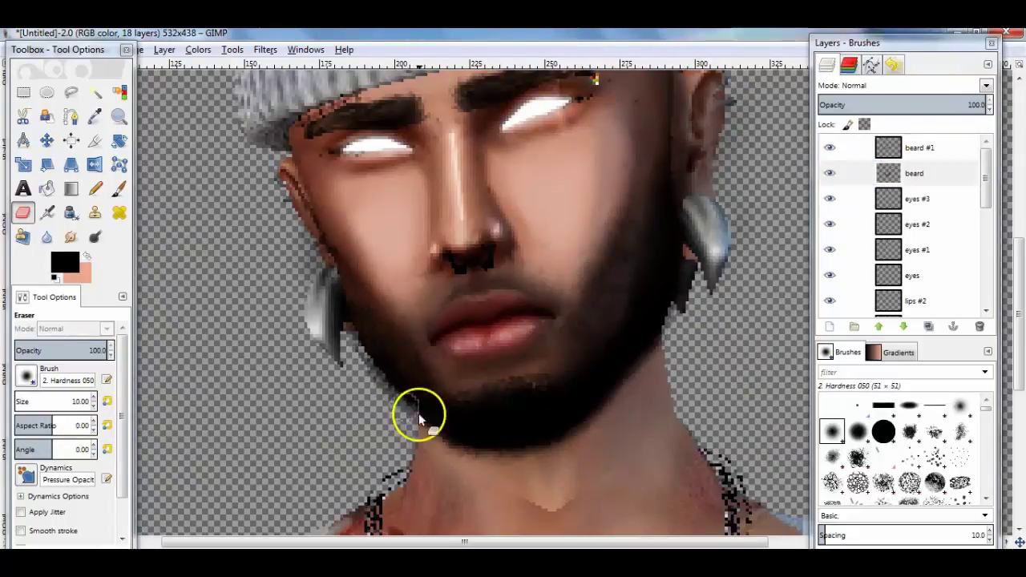
pyautogui.press('pageup')
pyautogui.press('pagedown')
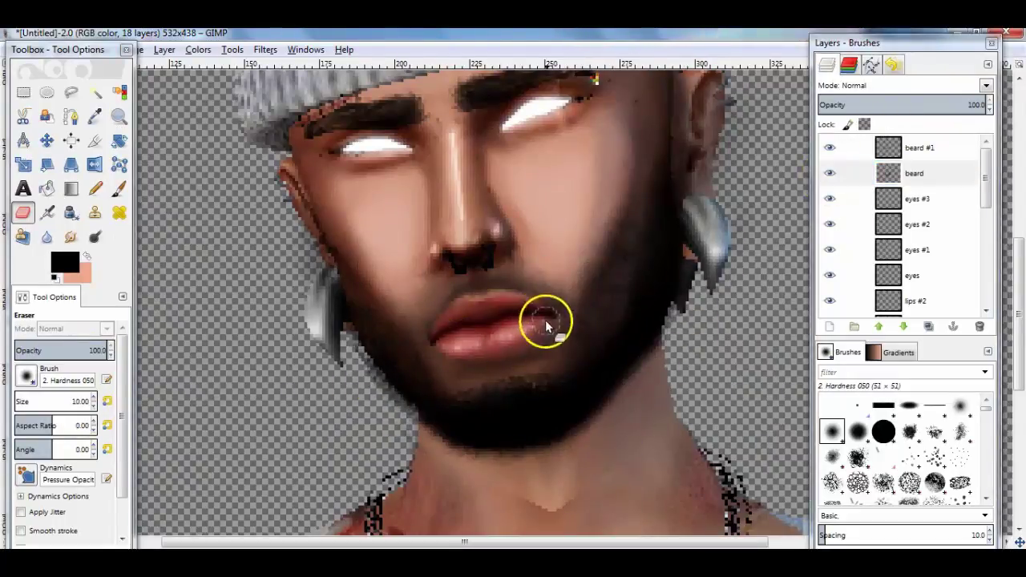
pyautogui.press('pageup')
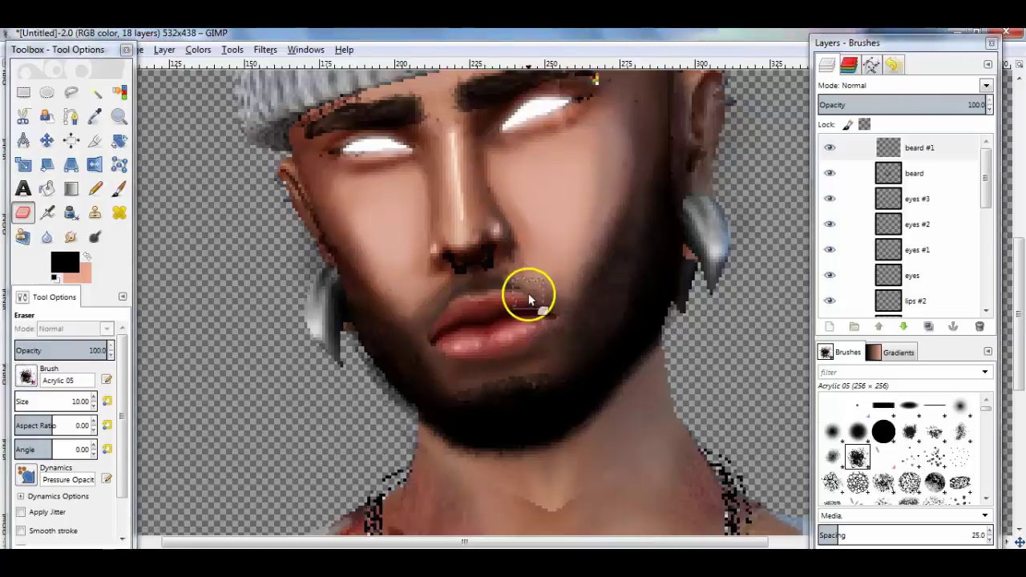
pyautogui.press('-')
pyautogui.press('-')
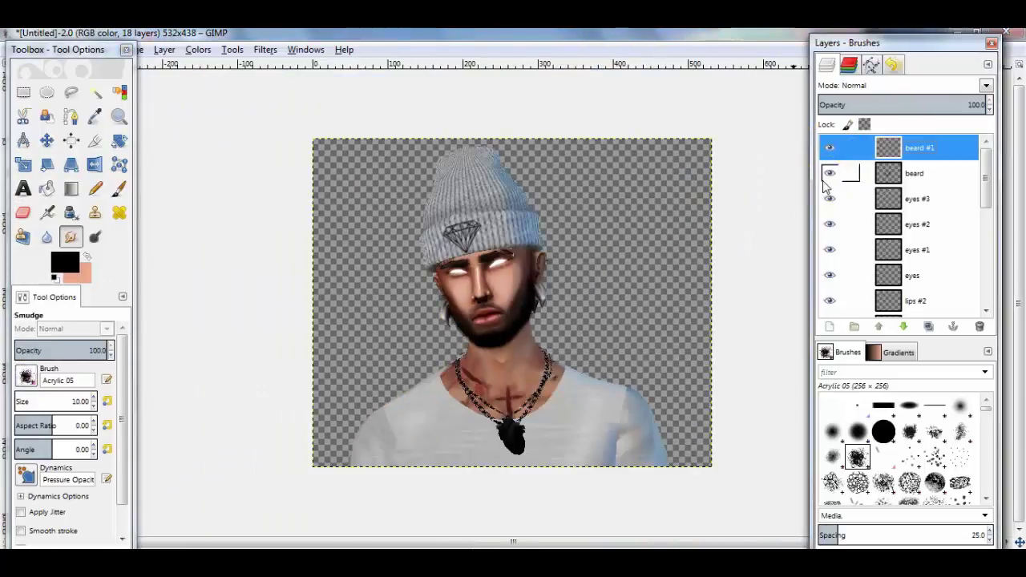
# Zoom in on the eyes and choose the SS-stitches.abr-003 brush for the scar
pyautogui.press('z')
pyautogui.click(479, 269)
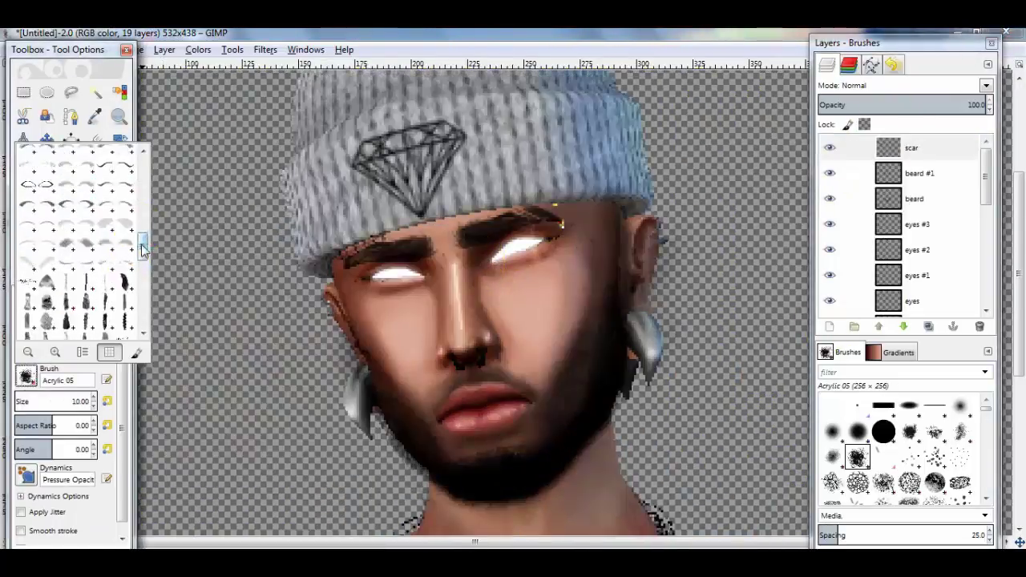
pyautogui.scroll(-5, 100, 264)
pyautogui.click(96, 314)
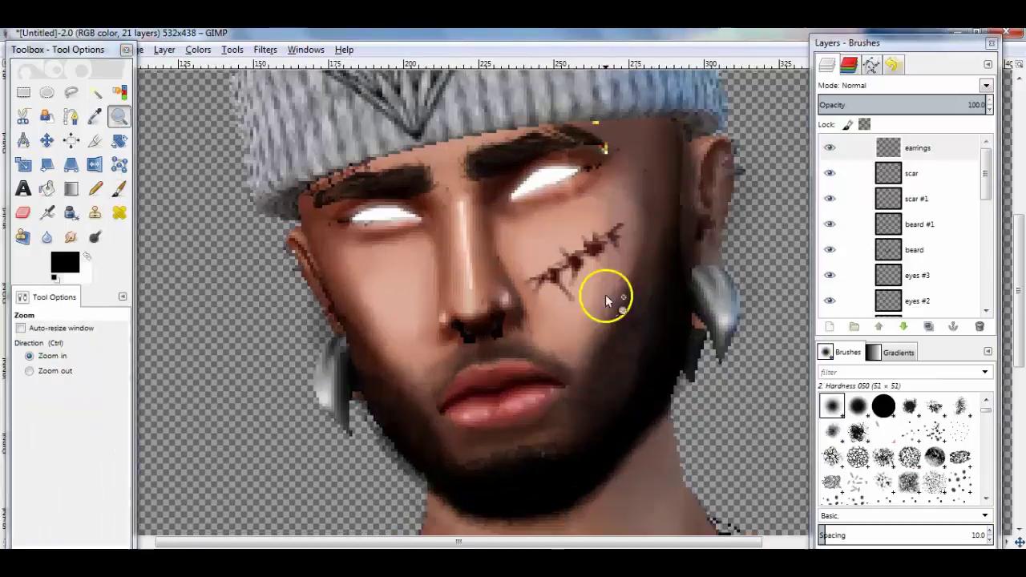
# Enlarge the brush slightly and paint a black outline along the earring edge
pyautogui.press(']')
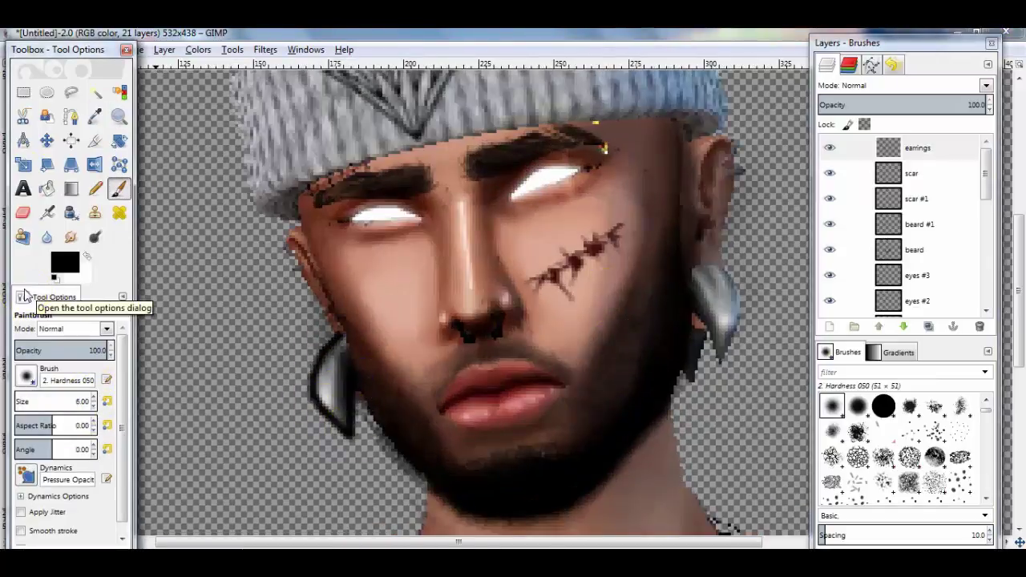
pyautogui.moveTo(713, 269); pyautogui.dragTo(735, 324)
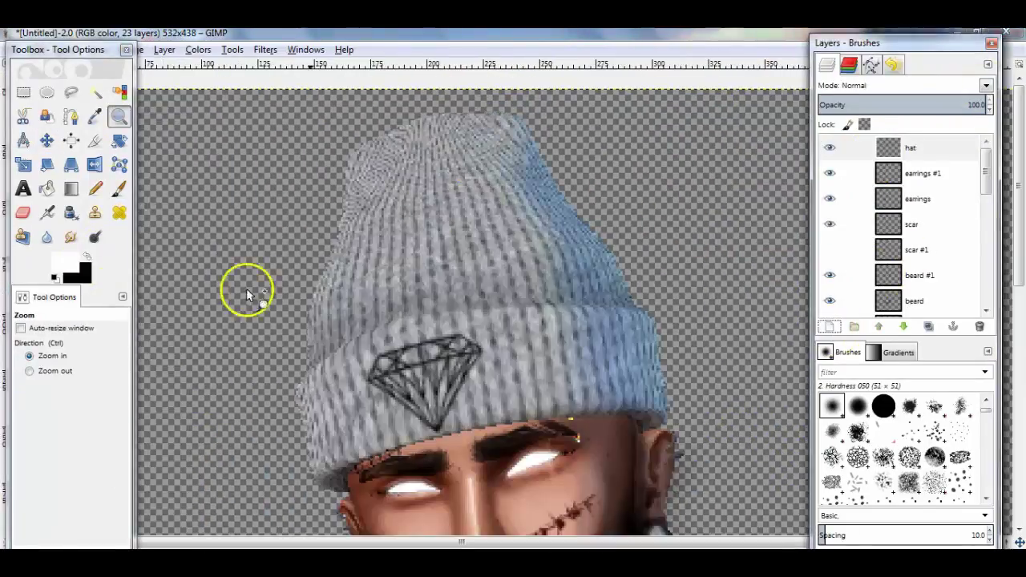
# Outline the beanie in black and set that hat layer to Overlay mode
pyautogui.press('p')
pyautogui.press('x')
pyautogui.moveTo(327, 480)
pyautogui.mouseDown()
pyautogui.moveTo(473, 119)
pyautogui.moveTo(294, 400)
pyautogui.moveTo(440, 316)
pyautogui.moveTo(641, 297)
pyautogui.mouseUp()
pyautogui.click(986, 85)
pyautogui.click(852, 283)
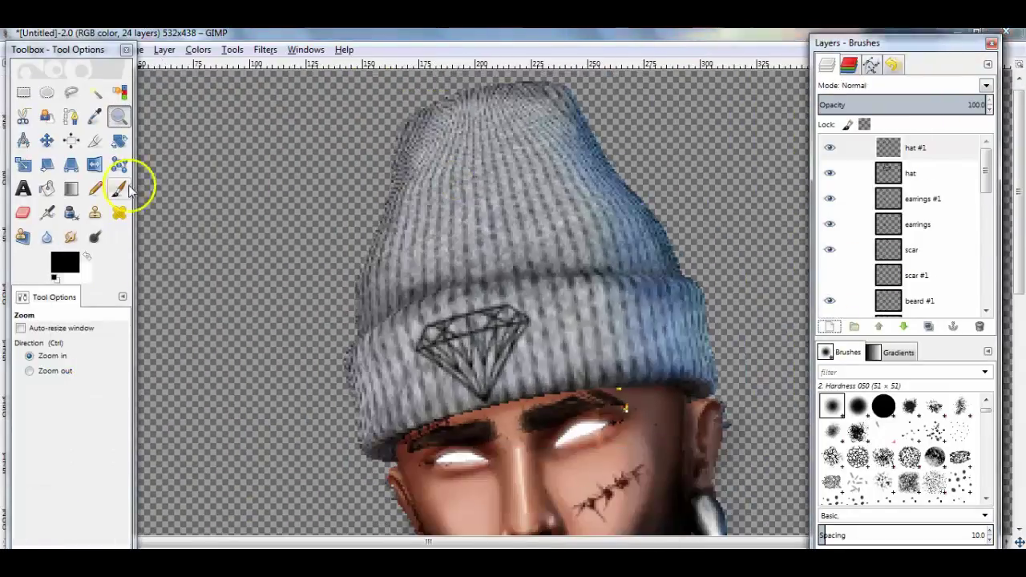
# Paint black stripes up the hat and brim, then white bands across it
pyautogui.click(127, 187)
pyautogui.moveTo(412, 419); pyautogui.dragTo(393, 311)
pyautogui.moveTo(377, 327); pyautogui.dragTo(381, 376)
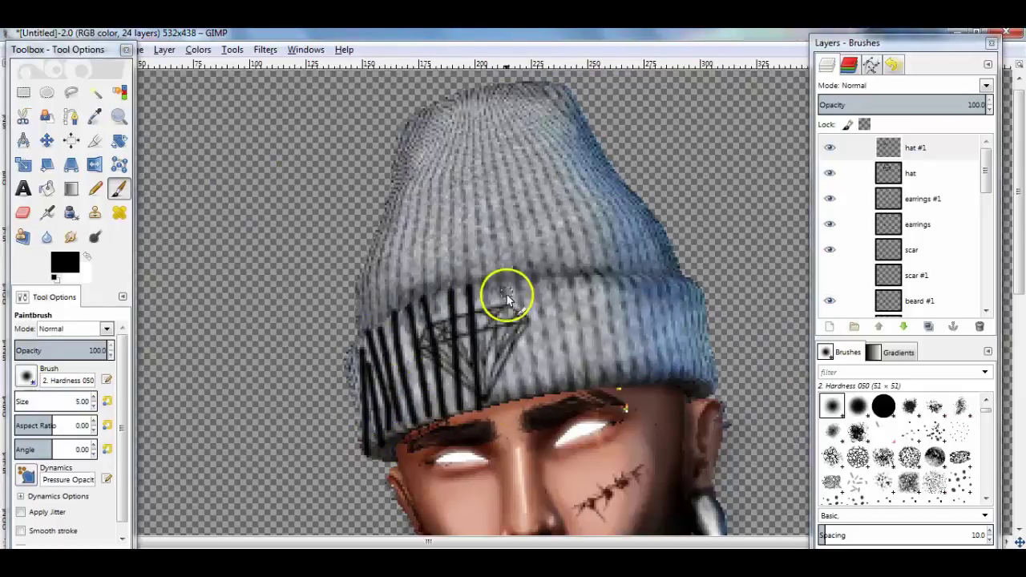
pyautogui.moveTo(491, 404); pyautogui.dragTo(477, 101)
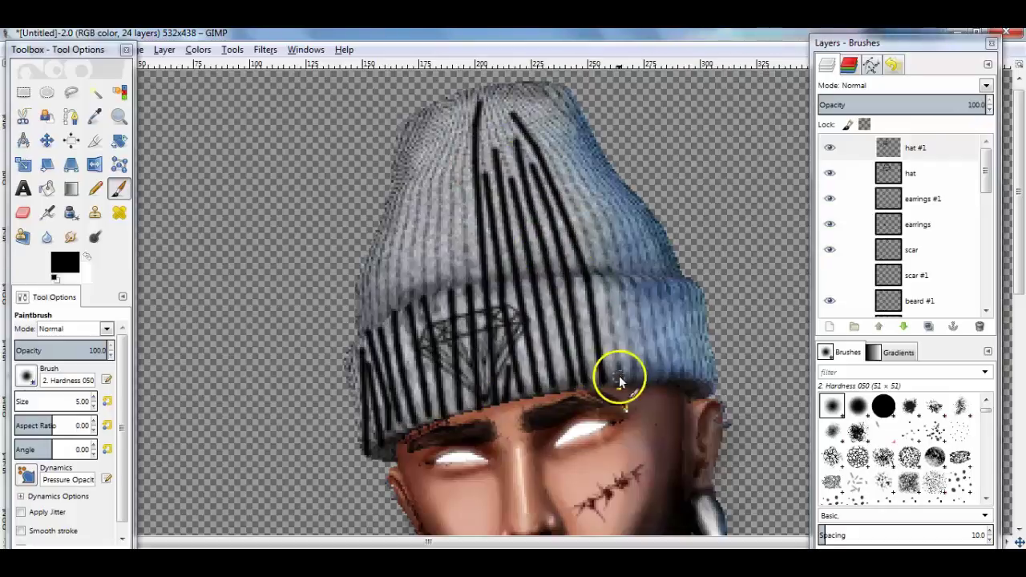
pyautogui.moveTo(634, 388); pyautogui.dragTo(617, 201)
pyautogui.moveTo(650, 384); pyautogui.dragTo(637, 276)
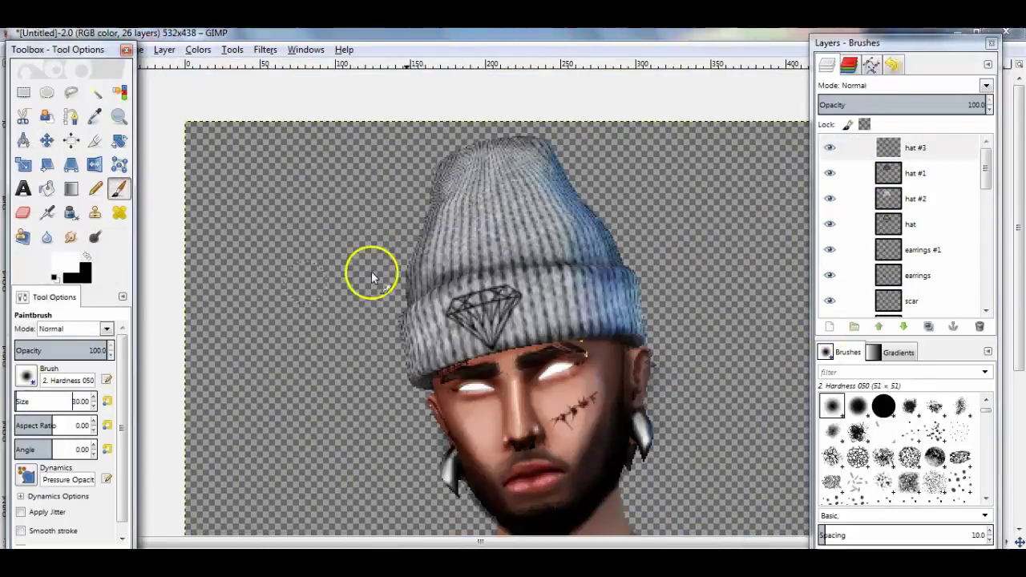
pyautogui.moveTo(408, 333); pyautogui.dragTo(625, 308)
pyautogui.moveTo(432, 250); pyautogui.dragTo(557, 241)
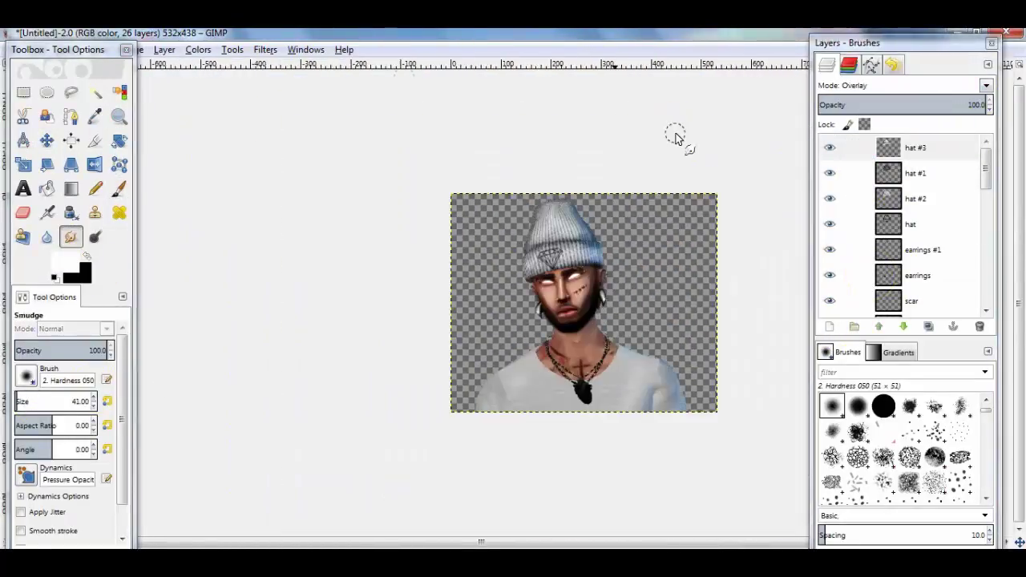
# On another hat layer, trace the diamond's outer edges and inner facet lines in black
pyautogui.click(118, 116)
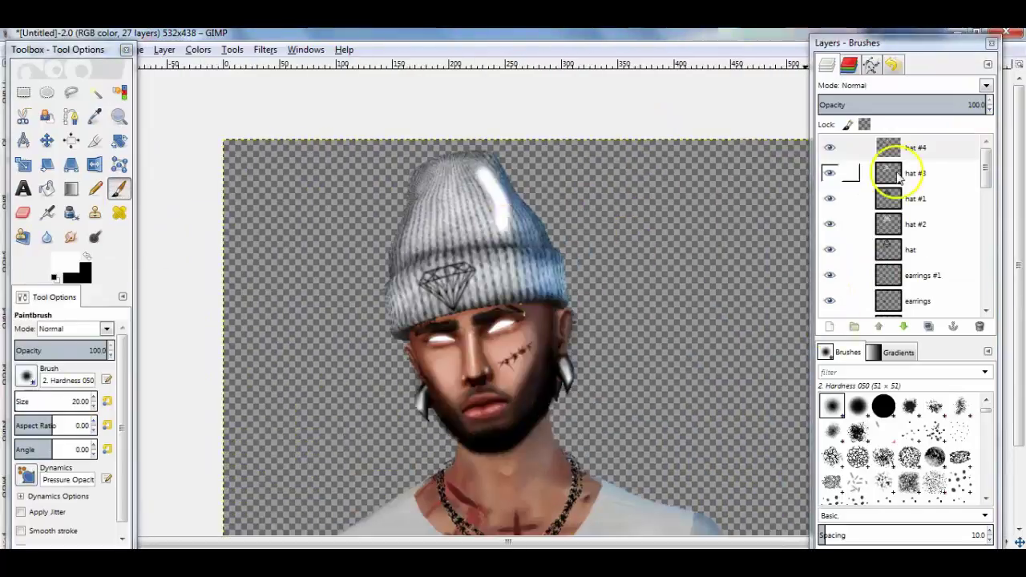
pyautogui.click(922, 85)
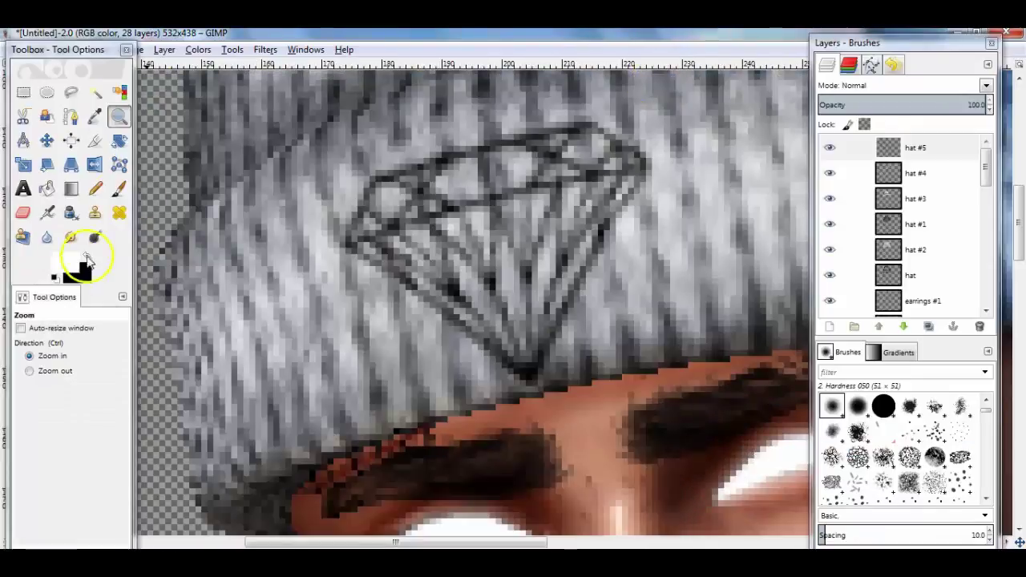
pyautogui.click(87, 254)
pyautogui.press('p')
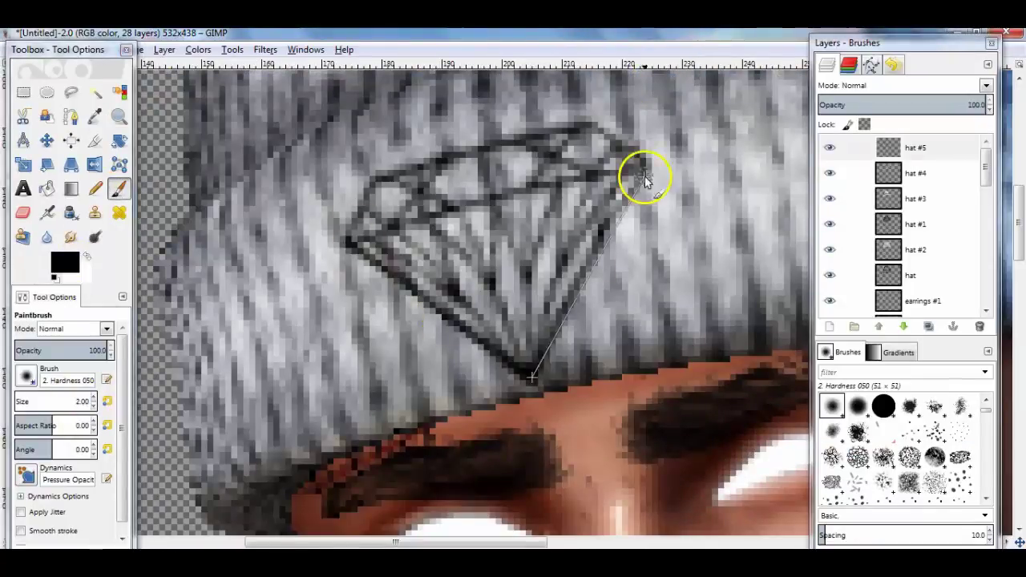
pyautogui.moveTo(646, 172); pyautogui.dragTo(368, 214)
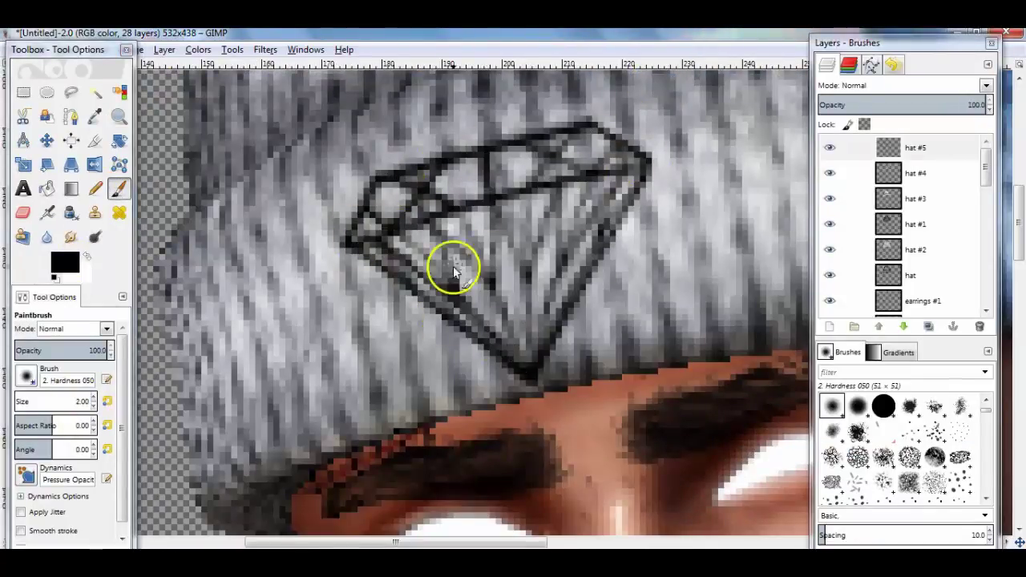
pyautogui.moveTo(566, 169); pyautogui.dragTo(568, 222)
pyautogui.hotkey('shift', 'ctrl', 'j')
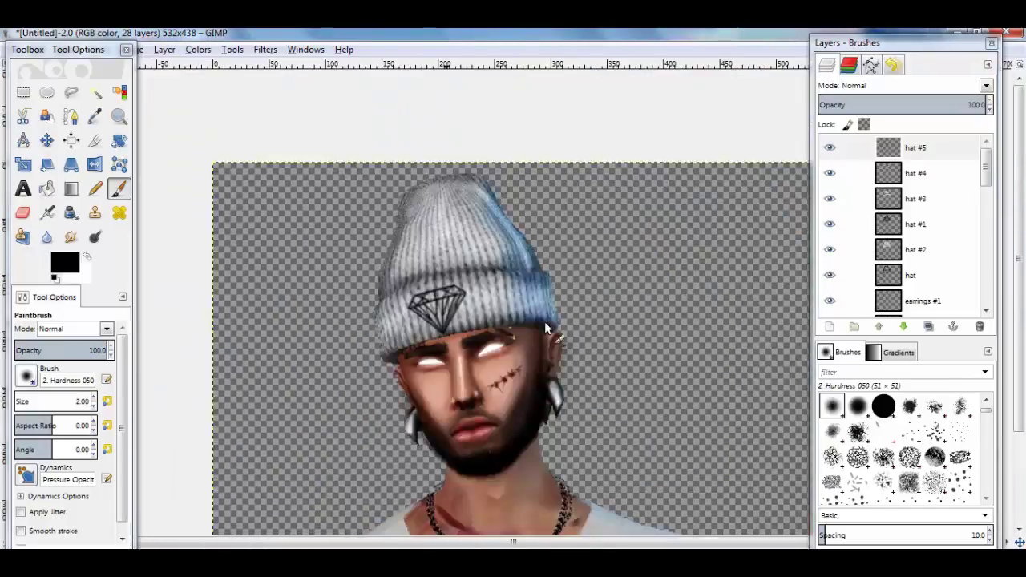
pyautogui.press('z')
pyautogui.press('p')
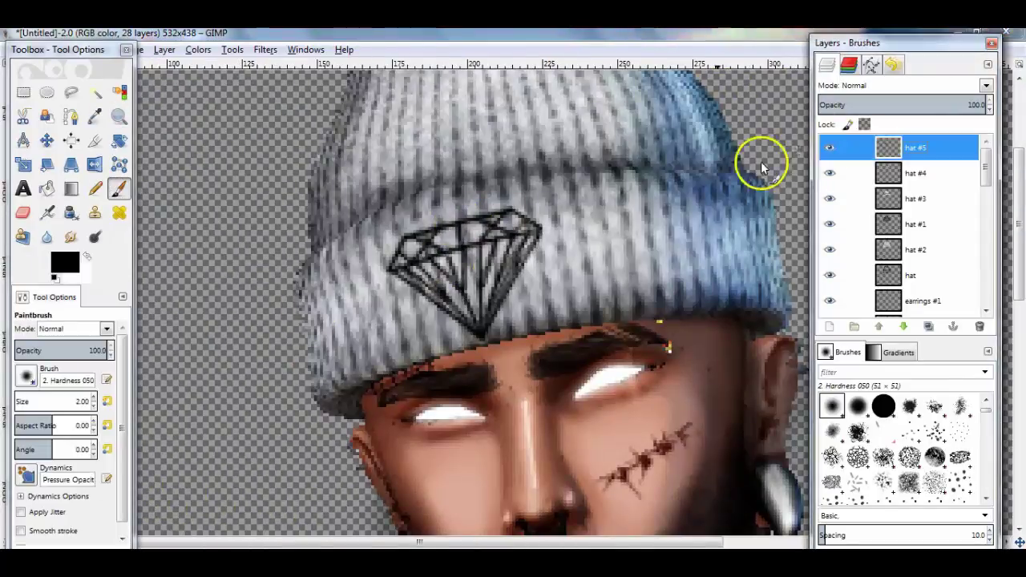
pyautogui.hotkey('shift', 'ctrl', 'j')
# Create a 'Brows' layer, paint dark strokes over the eyebrows, and smudge them
pyautogui.press('2')
pyautogui.click(829, 326)
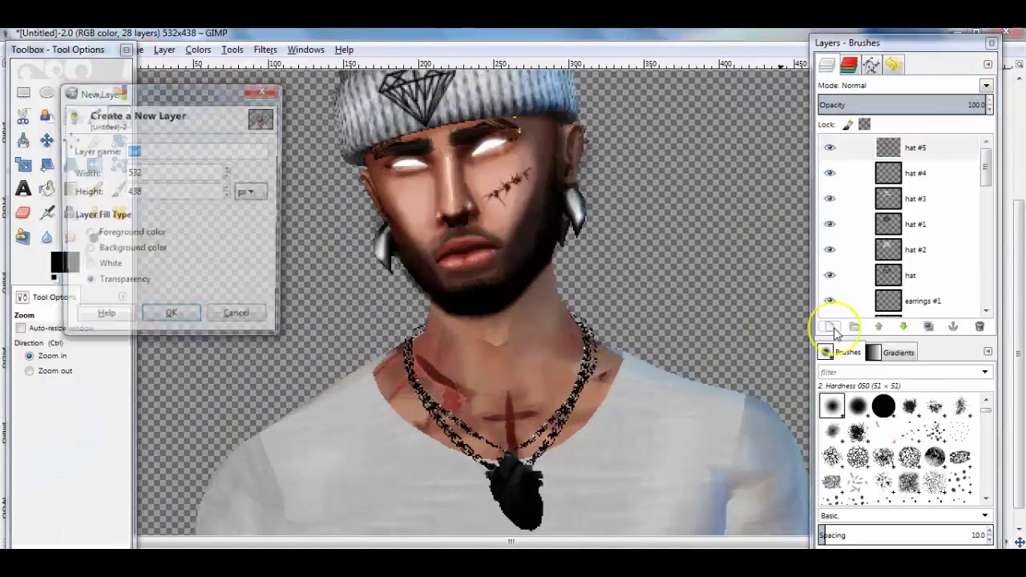
pyautogui.write('Brows')
pyautogui.press('Return')
pyautogui.moveTo(48, 401); pyautogui.dragTo(81, 399)
pyautogui.press('s')
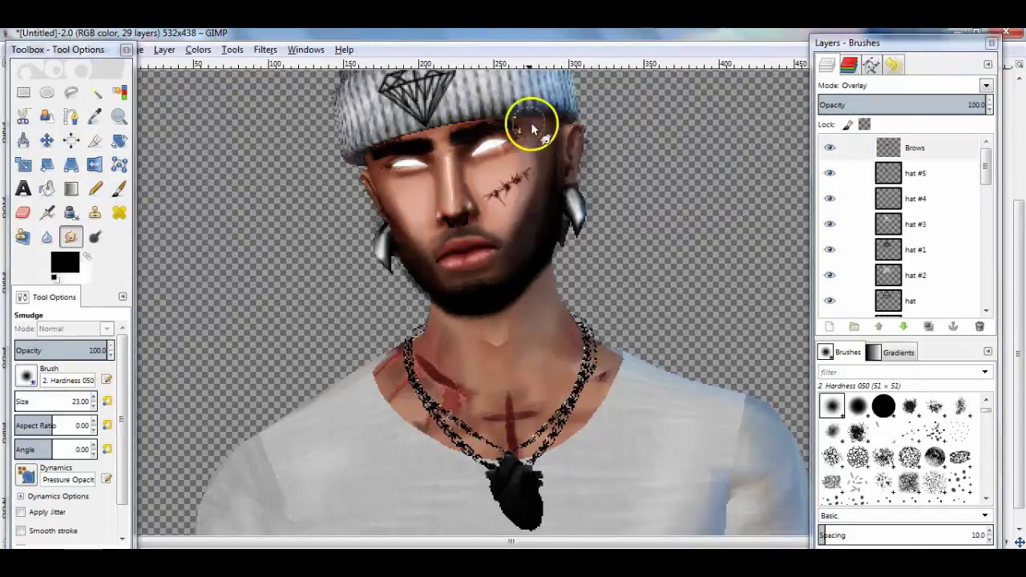
pyautogui.hotkey('shift', 'ctrl', 'j')
# On a Brows #1 layer, paint white hair strokes across both brows and lower its opacity
pyautogui.press('z')
pyautogui.click(473, 172)
pyautogui.hotkey('shift', 'ctrl', 'n')
pyautogui.press('p')
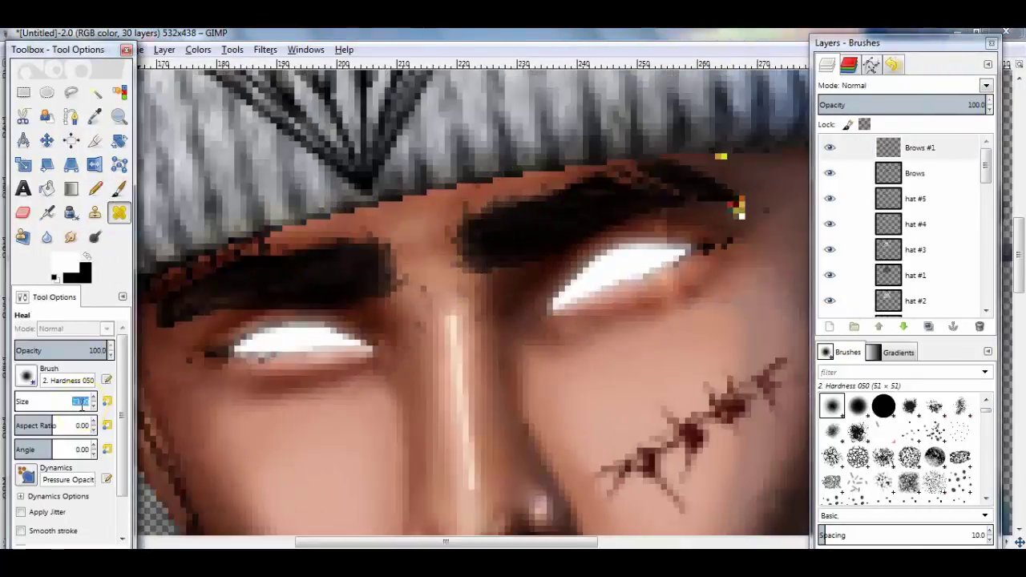
pyautogui.moveTo(461, 216); pyautogui.dragTo(545, 255)
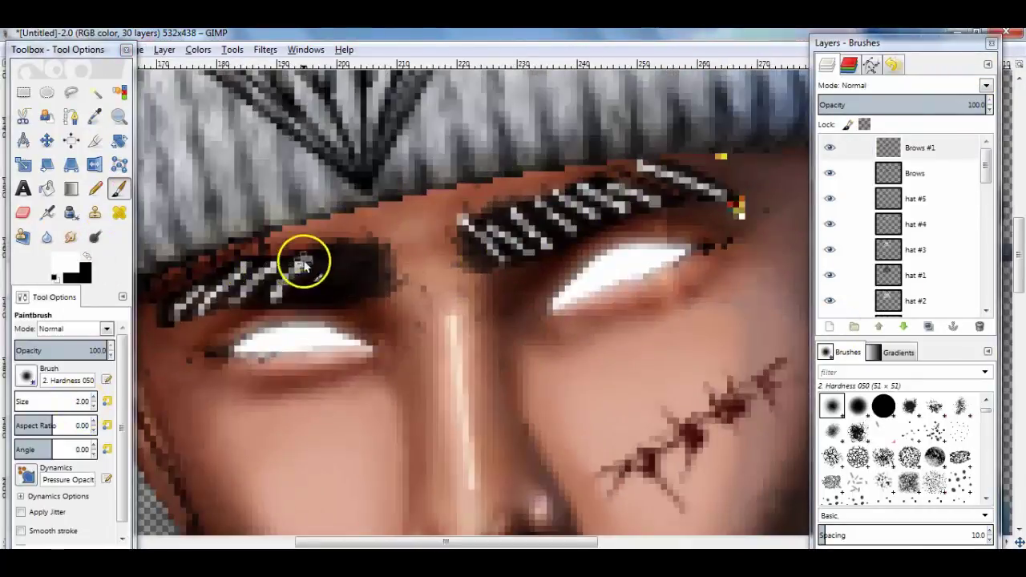
pyautogui.hotkey('shift', 'ctrl', 'j')
pyautogui.press('1')
pyautogui.click(833, 105)
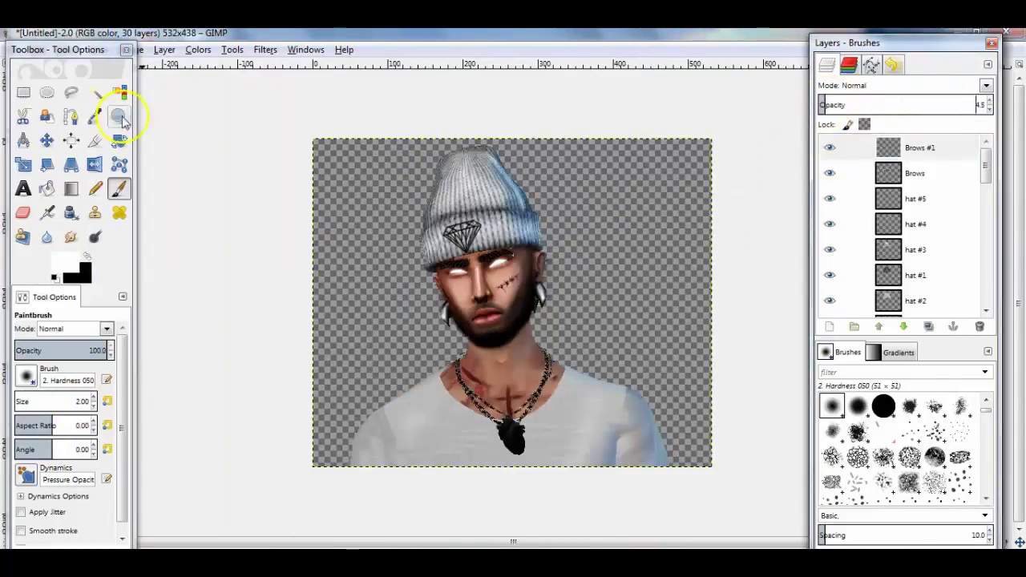
# Create a 'neck' layer and paint, then smudge, a thick dark stroke along the jaw
pyautogui.press('z')
pyautogui.click(487, 352)
pyautogui.hotkey('shift', 'ctrl', 'n')
pyautogui.write('neck')
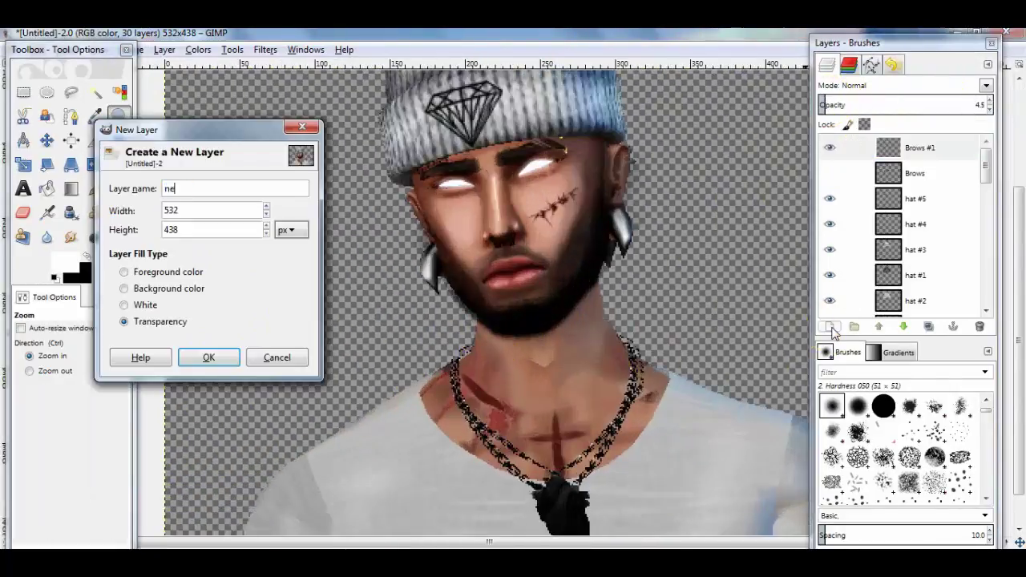
pyautogui.press('Return')
pyautogui.write('p20')
pyautogui.moveTo(405, 396); pyautogui.dragTo(607, 325)
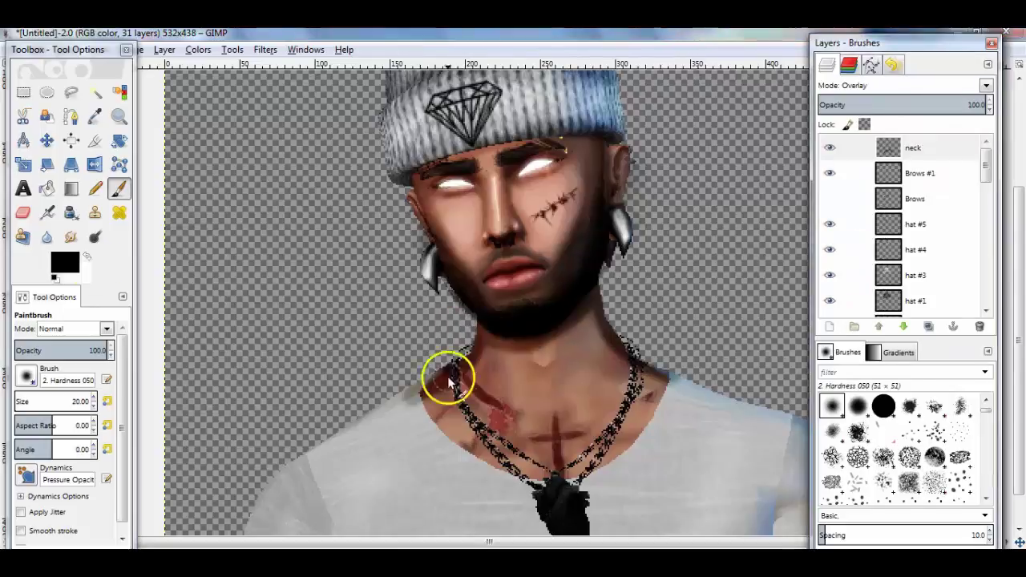
pyautogui.press('s')
# Add a neck #1 layer with a white highlight painted on the neck
pyautogui.hotkey('shift', 'ctrl', 'n')
pyautogui.press('Return')
pyautogui.press('p')
pyautogui.press('x')
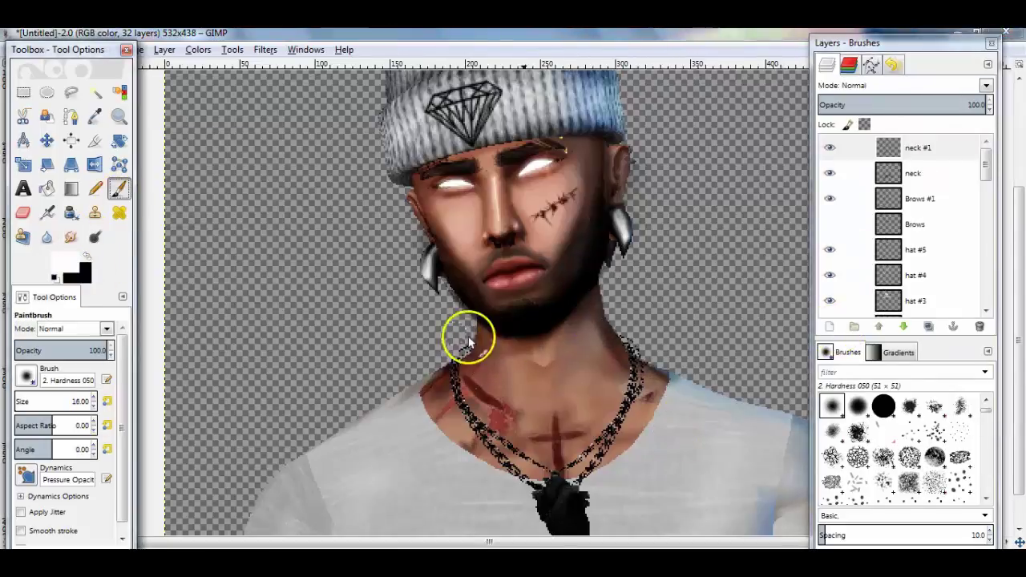
pyautogui.moveTo(504, 349); pyautogui.dragTo(565, 344)
# On a neck #2 layer, paint a dark V across the neck in Overlay and smudge it
pyautogui.click(829, 326)
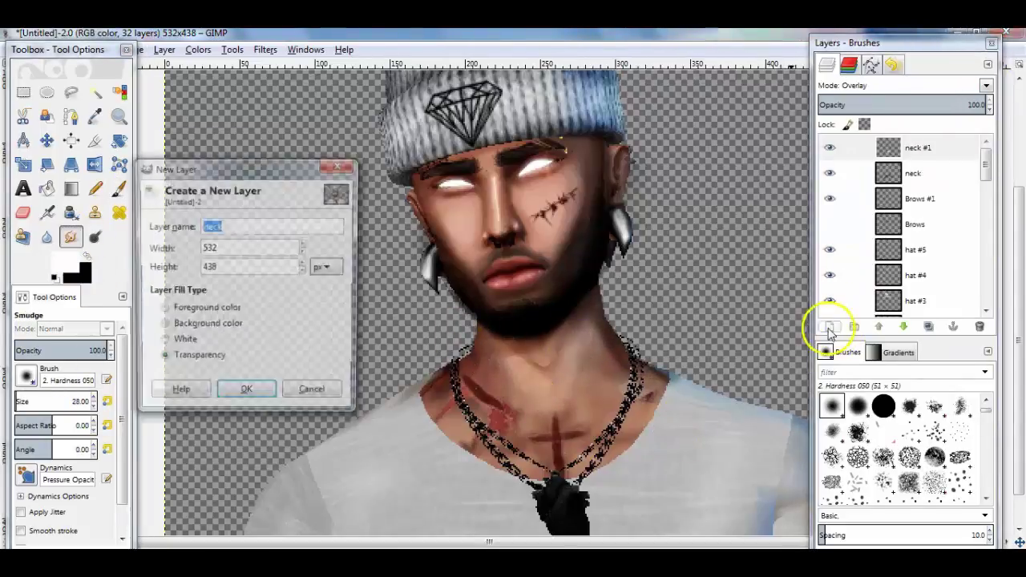
pyautogui.press('Return')
pyautogui.press('x')
pyautogui.moveTo(477, 352); pyautogui.dragTo(612, 343)
pyautogui.click(986, 85)
pyautogui.press('s')
pyautogui.moveTo(521, 385); pyautogui.dragTo(556, 435)
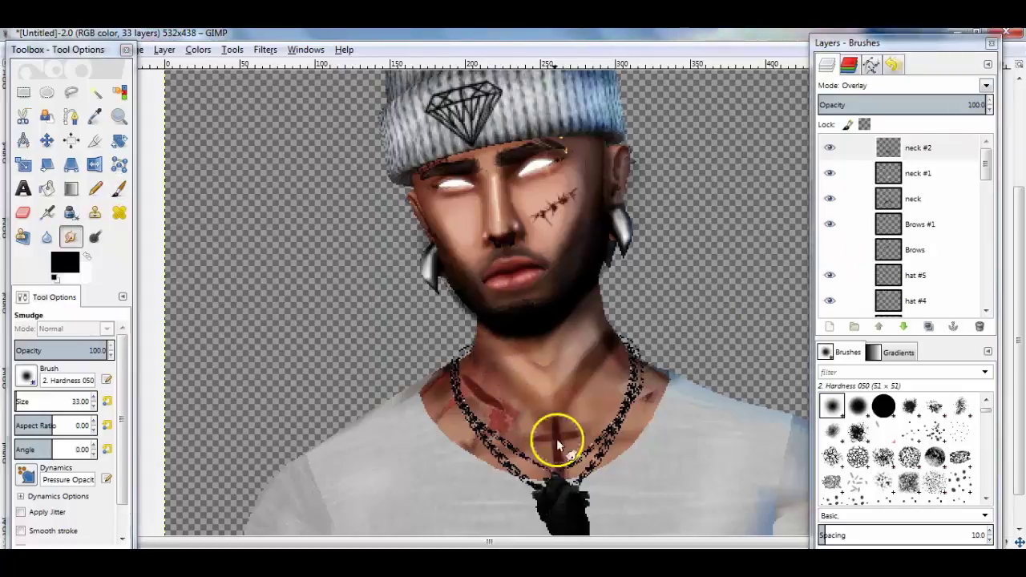
# Add a neck #3 layer with a dark stroke below the chin blended into the skin
pyautogui.hotkey('shift', 'ctrl', 'j')
pyautogui.press('z')
pyautogui.click(572, 469)
pyautogui.hotkey('shift', 'ctrl', 'n')
pyautogui.press('Return')
pyautogui.press('p')
pyautogui.moveTo(526, 377); pyautogui.dragTo(618, 378)
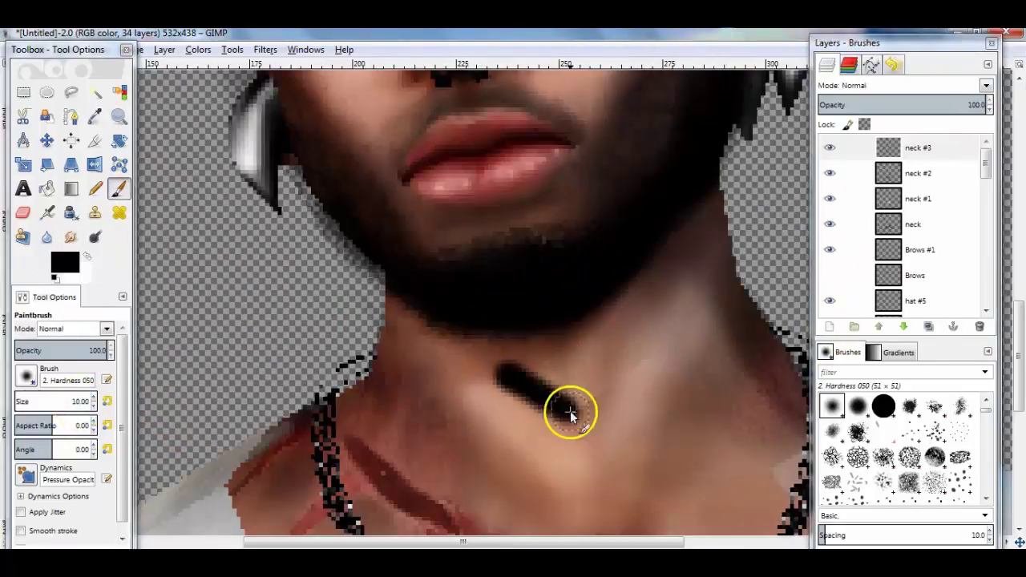
pyautogui.press('s')
pyautogui.moveTo(553, 409); pyautogui.dragTo(519, 396)
pyautogui.hotkey('shift', 'ctrl', 'j')
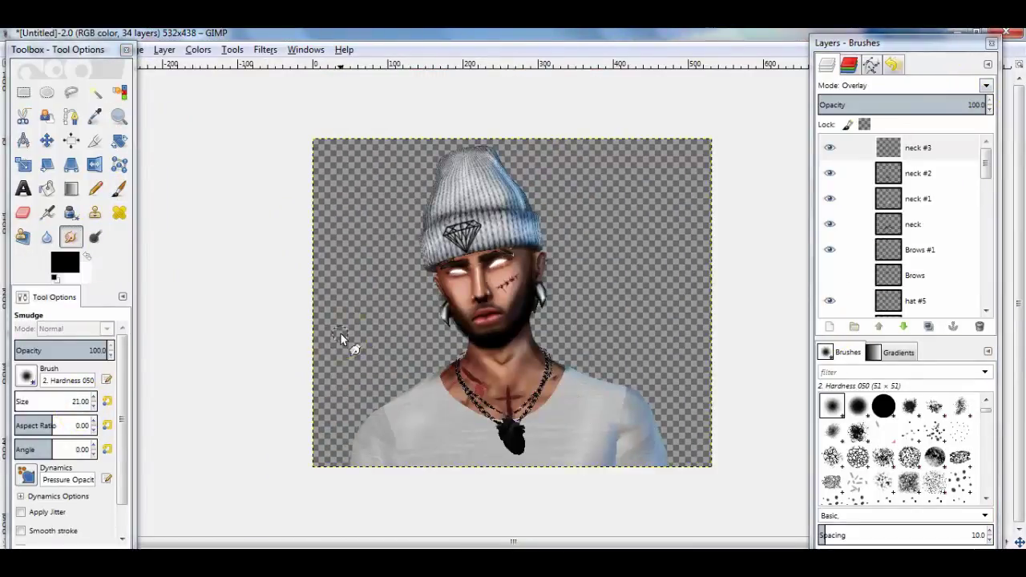
# Sample a brown skin tone from the face and create a new layer for the ears
pyautogui.press('z')
pyautogui.moveTo(445, 185); pyautogui.dragTo(561, 264)
pyautogui.scroll(-5, 985, 222)
pyautogui.click(921, 279)
pyautogui.press('o')
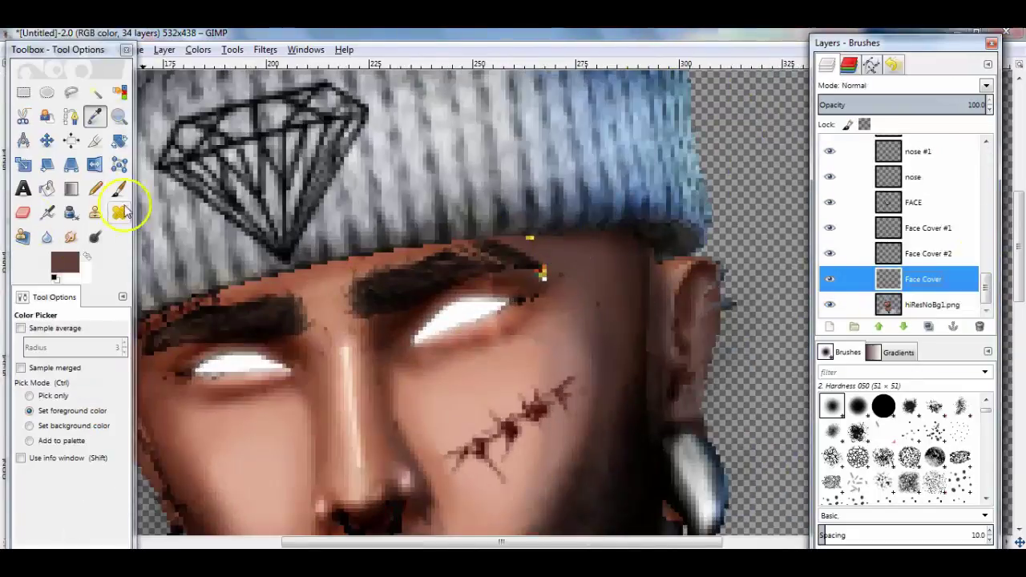
pyautogui.press('p')
pyautogui.hotkey('shift', 'ctrl', 'j')
pyautogui.moveTo(985, 293); pyautogui.dragTo(985, 160)
pyautogui.click(917, 148)
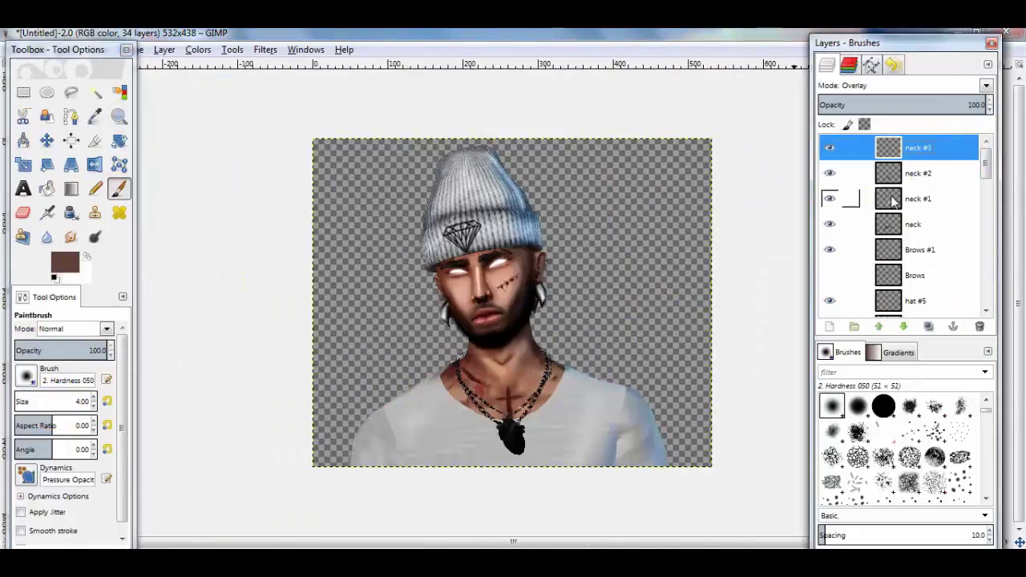
pyautogui.click(830, 327)
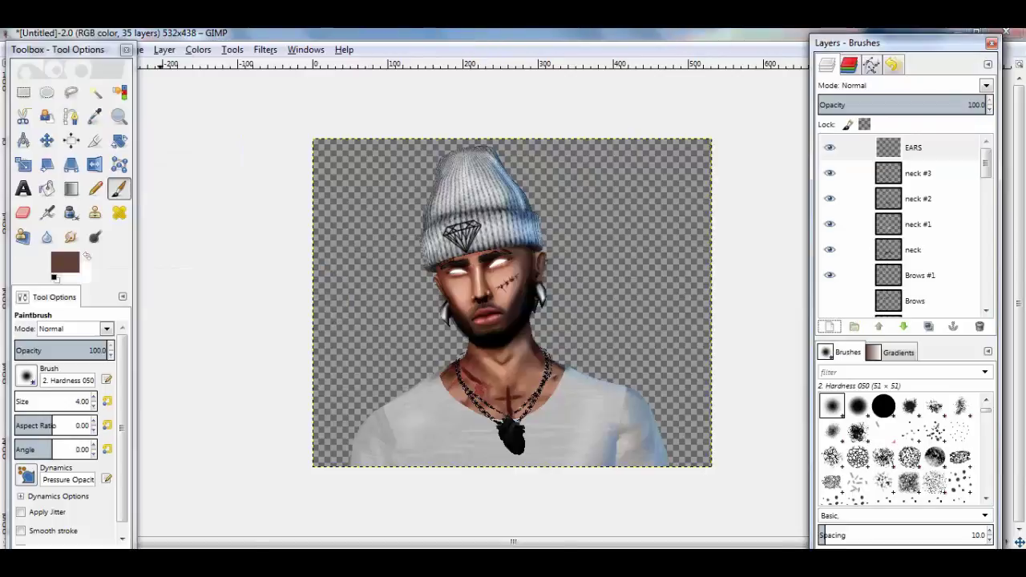
# On an EARS #1 layer, paint white highlights on the right ear and blur them
pyautogui.press('z')
pyautogui.press('d')
pyautogui.click(431, 396)
pyautogui.click(374, 355)
pyautogui.press('p')
pyautogui.click(831, 327)
pyautogui.press('x')
pyautogui.moveTo(667, 258); pyautogui.dragTo(672, 304)
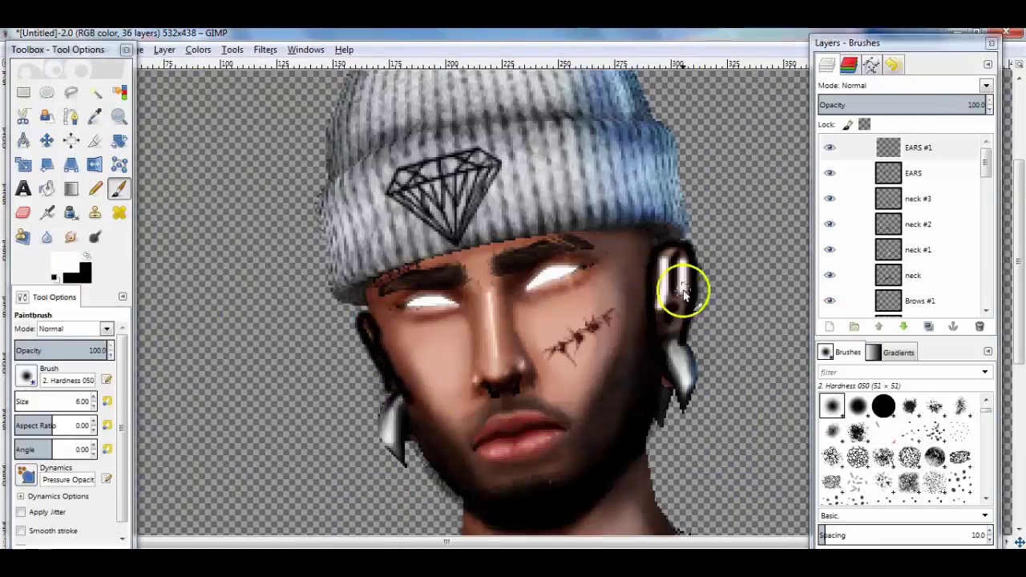
pyautogui.scroll(-5, 906, 85)
pyautogui.hotkey('shift', 'u')
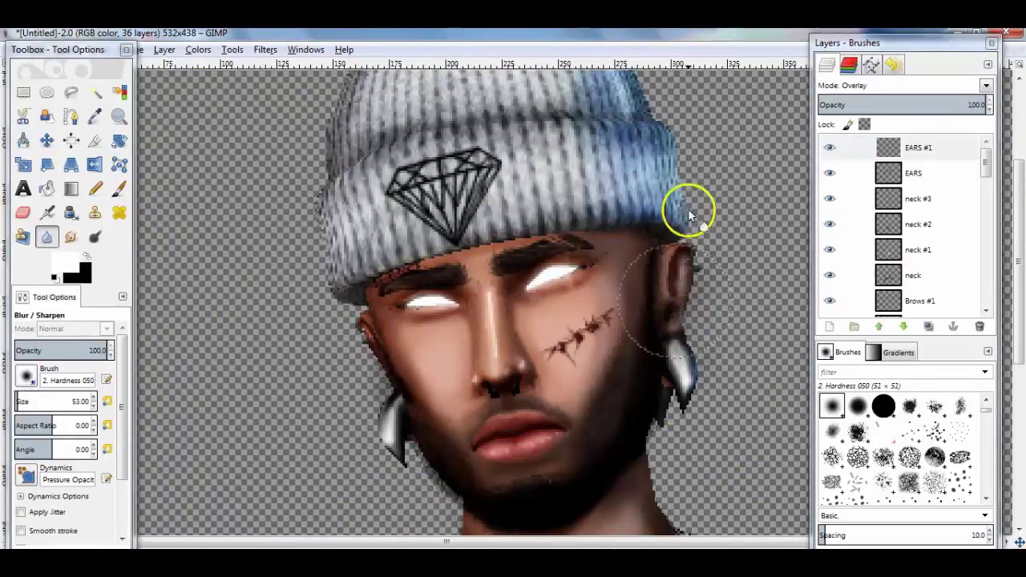
# Add an EARS #2 layer for ear shading, then start a new 160×220 black card image
pyautogui.press('z')
pyautogui.hotkey('shift', 'ctrl', 'j')
pyautogui.click(546, 261)
pyautogui.hotkey('shift', 'ctrl', 'n')
pyautogui.press('Return')
pyautogui.press('p')
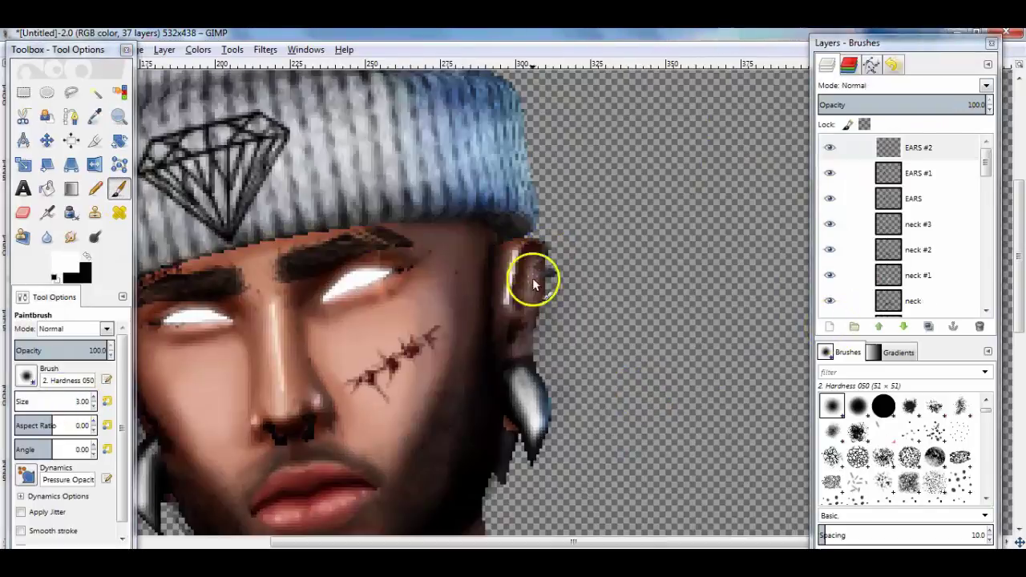
pyautogui.hotkey('shift', 'ctrl', 'j')
pyautogui.hotkey('ctrl', 'n')
# Confirm the 160×220 black card and drop the osh.png portrait onto it as a new layer
pyautogui.press('Return')
pyautogui.press('m')
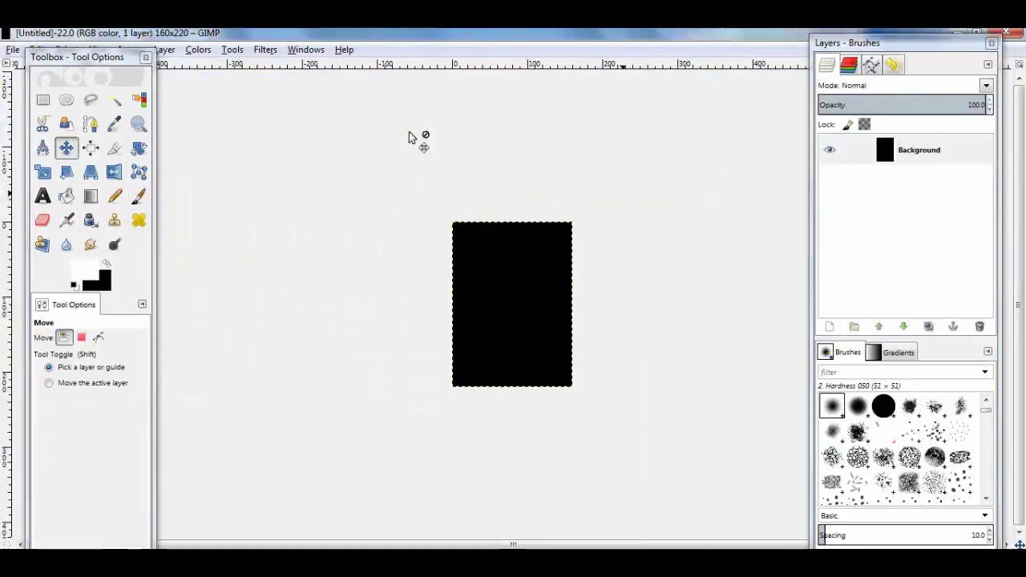
pyautogui.hotkey('alt', 'Tab')
pyautogui.moveTo(318, 321); pyautogui.dragTo(883, 164)
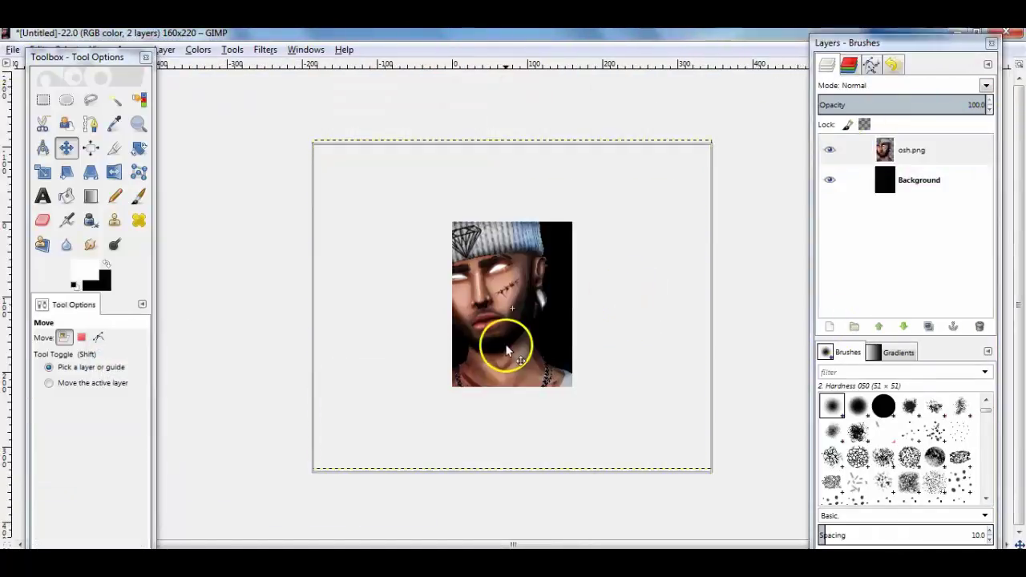